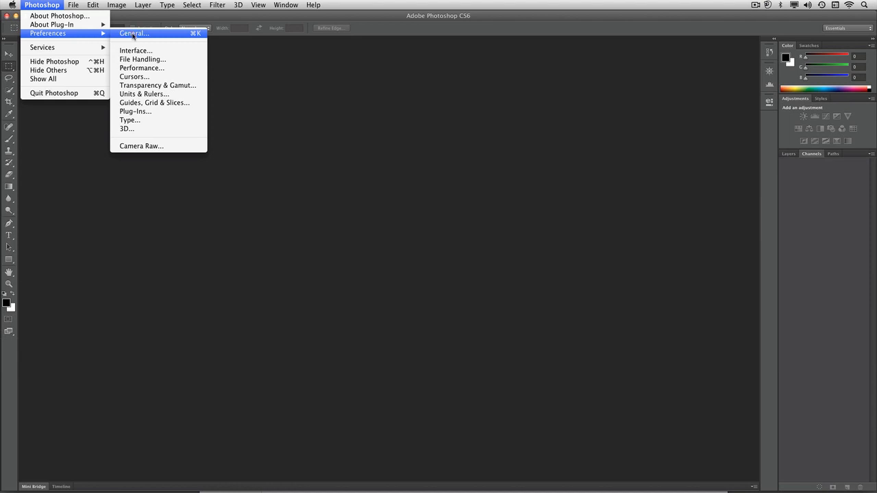
# Open the General preferences and review the available color picker and image interpolation choices, keeping Adobe and Bicubic Automatic
pyautogui.click(134, 34)
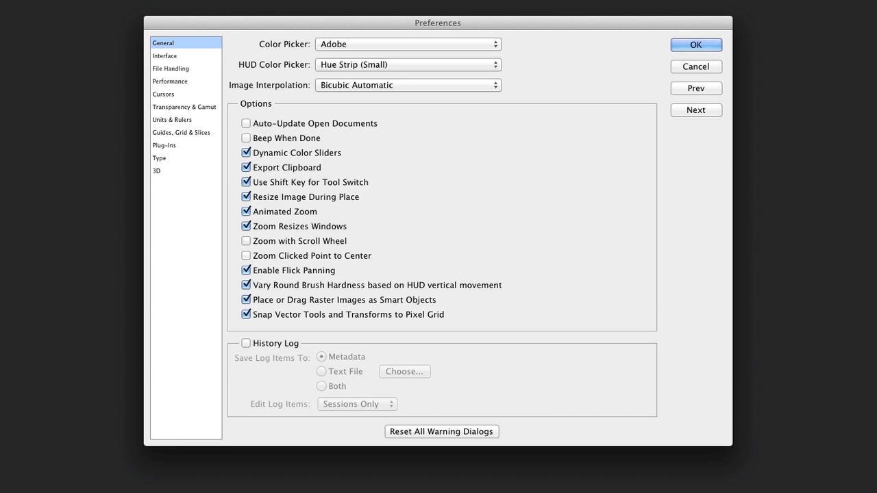
pyautogui.click(368, 46)
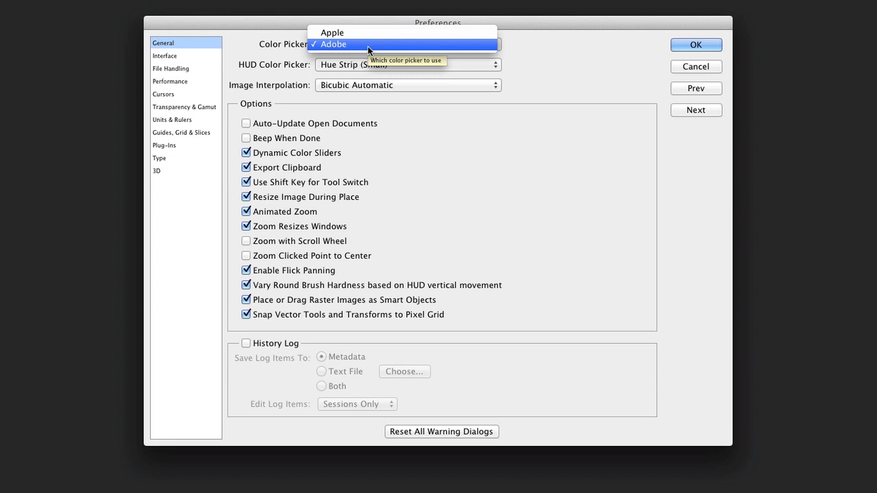
pyautogui.click(367, 46)
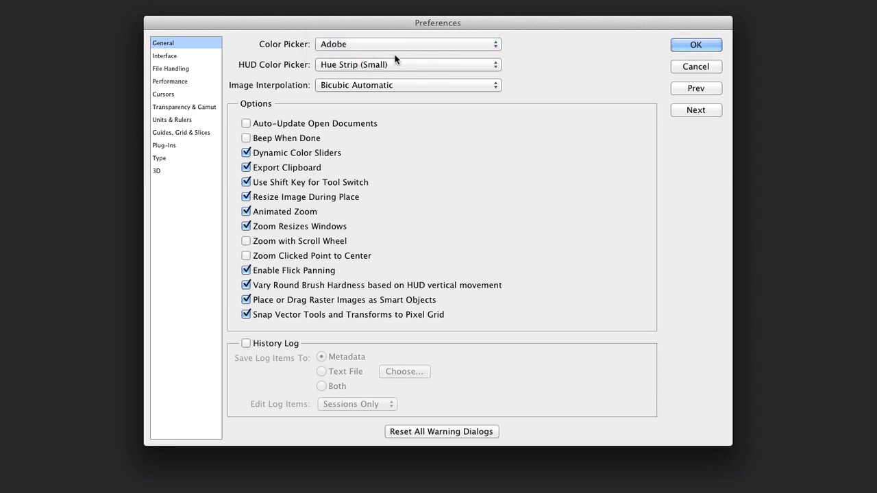
pyautogui.click(436, 85)
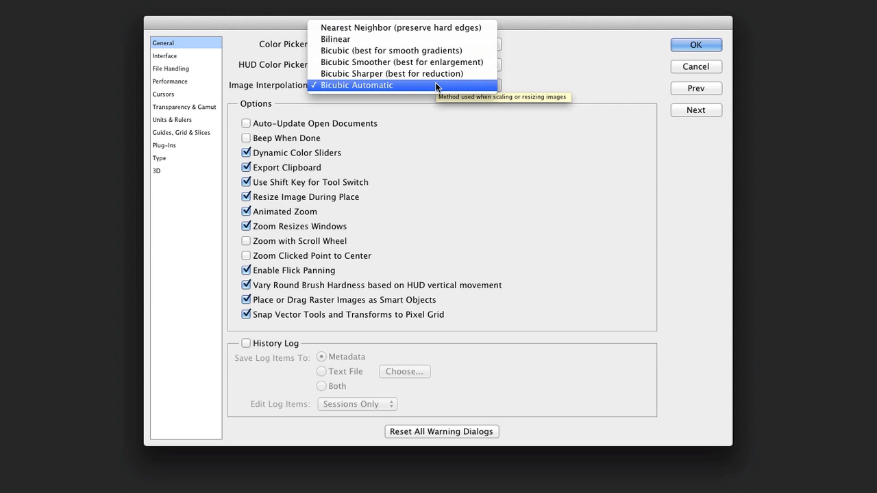
pyautogui.click(468, 140)
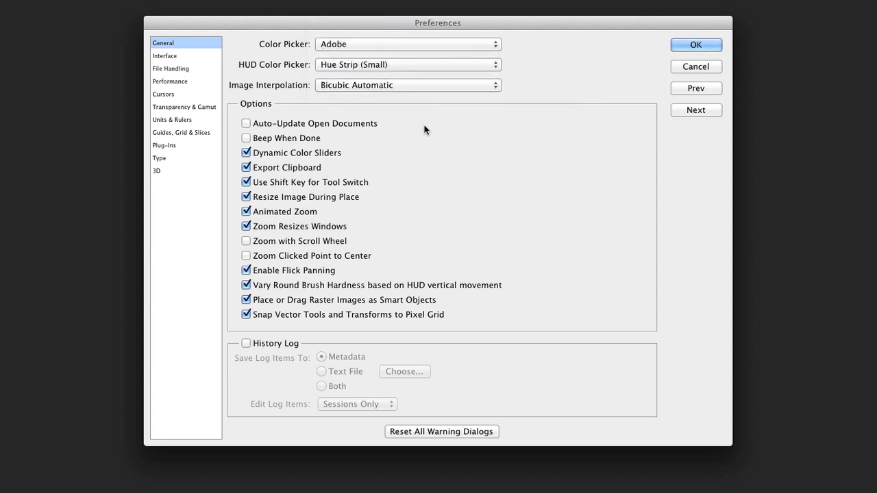
# Turn off Use Shift Key for Tool Switch, and turn on Zoom with Scroll Wheel and the History Log
pyautogui.click(245, 182)
pyautogui.click(246, 241)
pyautogui.click(248, 344)
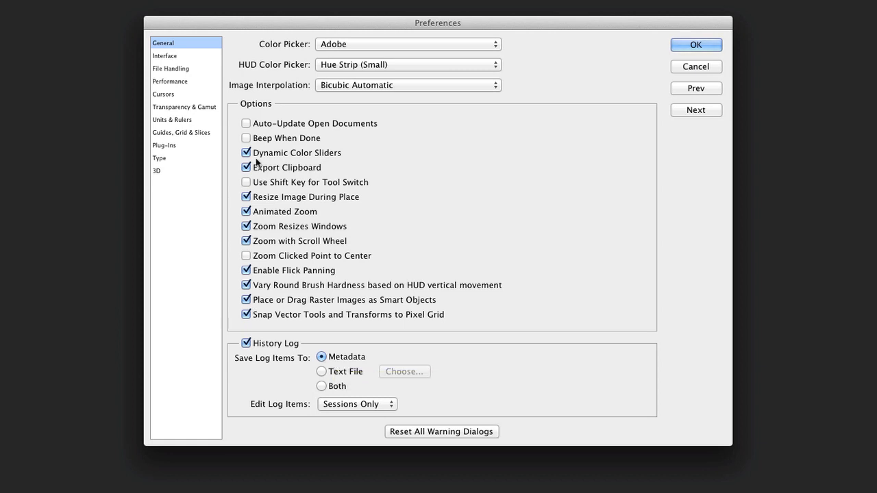
# Preview the four color themes in the Interface preferences and return to the second-darkest gray
pyautogui.click(167, 57)
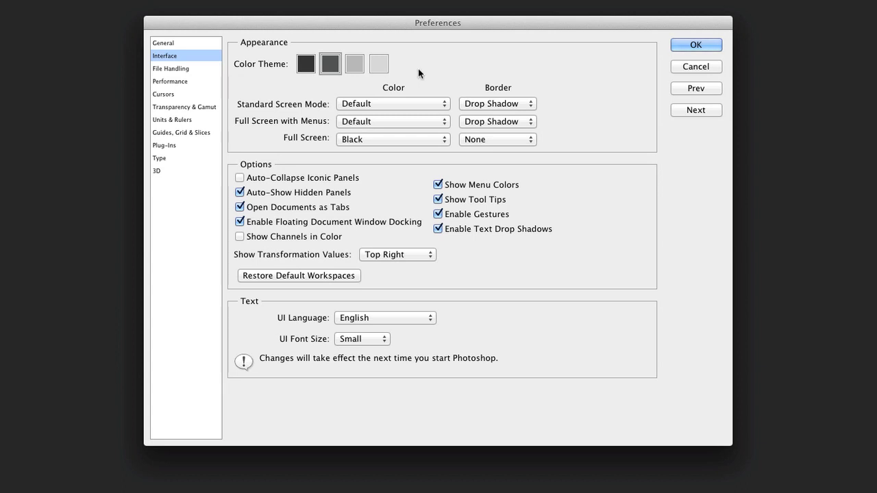
pyautogui.click(311, 68)
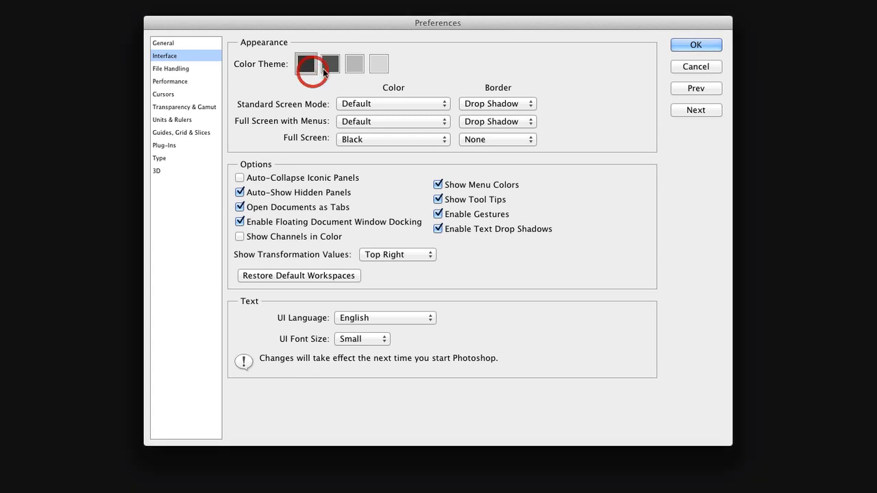
pyautogui.click(326, 66)
pyautogui.click(351, 66)
pyautogui.click(377, 65)
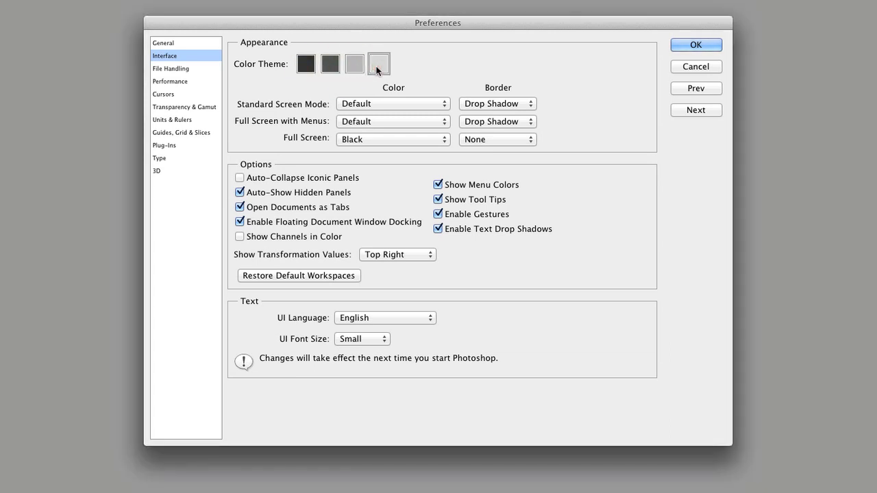
pyautogui.click(330, 65)
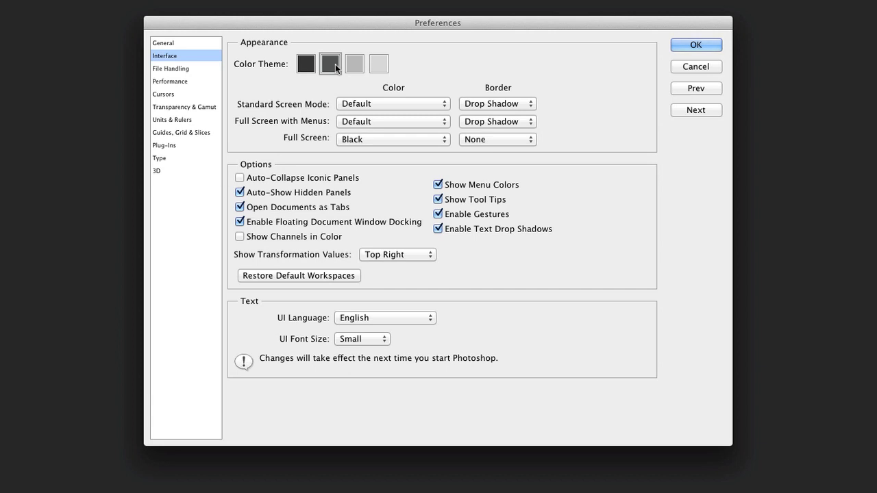
# Set the Full Screen mode color to Dark Gray and the UI font size to Medium
pyautogui.click(380, 139)
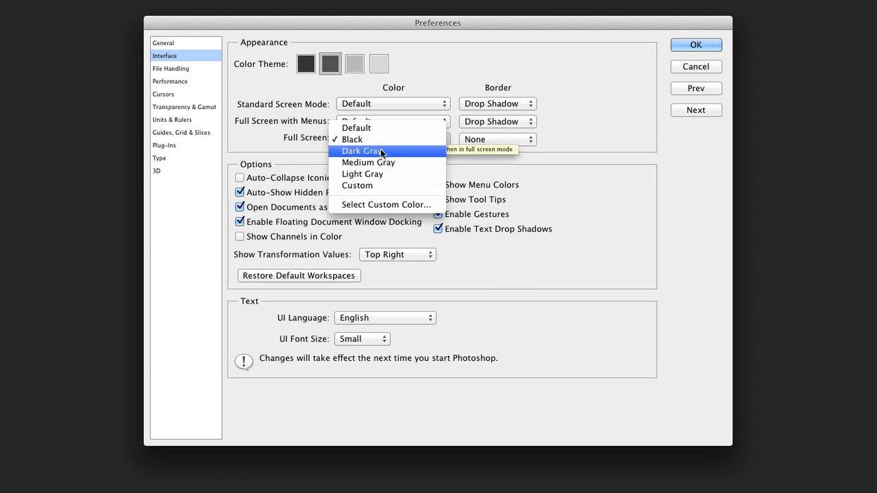
pyautogui.click(381, 152)
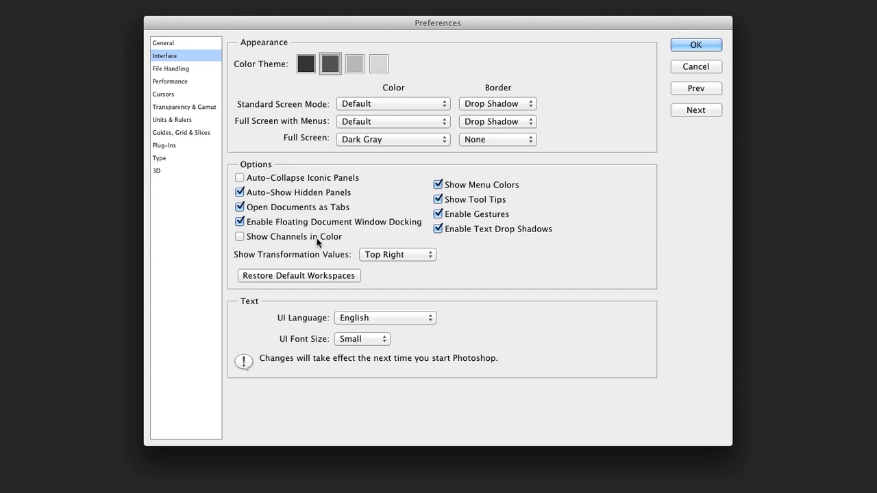
pyautogui.moveTo(316, 239)
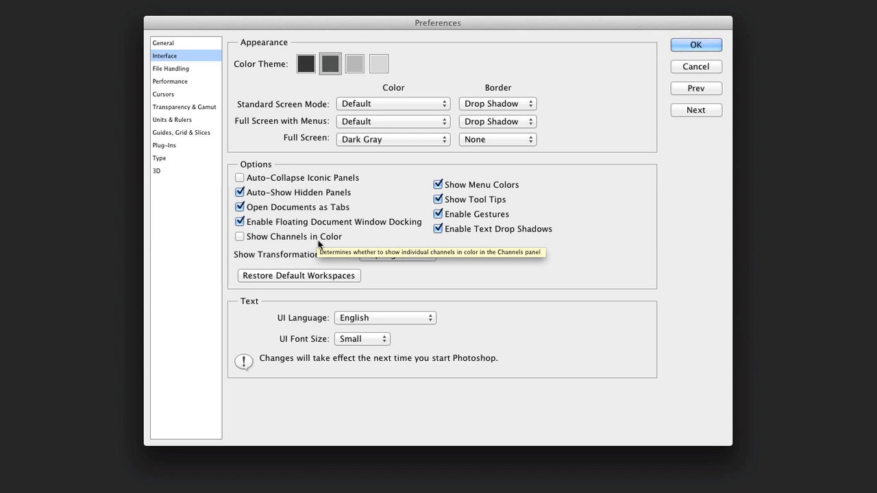
pyautogui.click(375, 338)
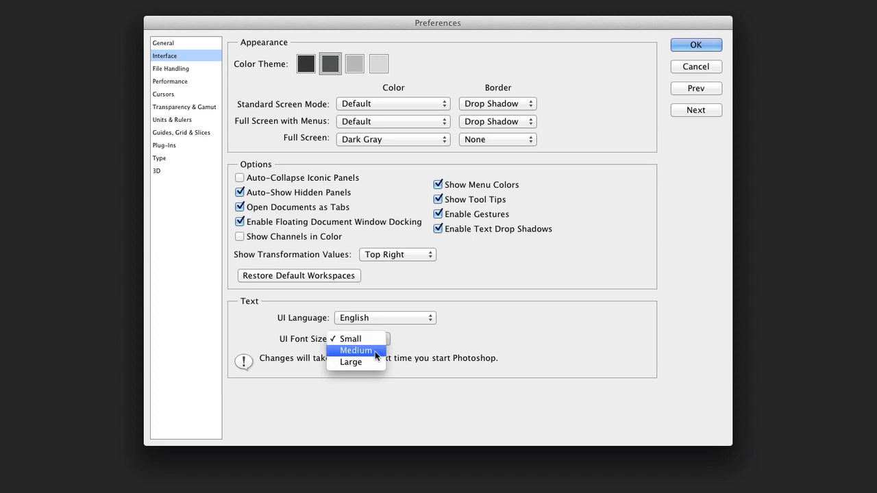
pyautogui.click(375, 350)
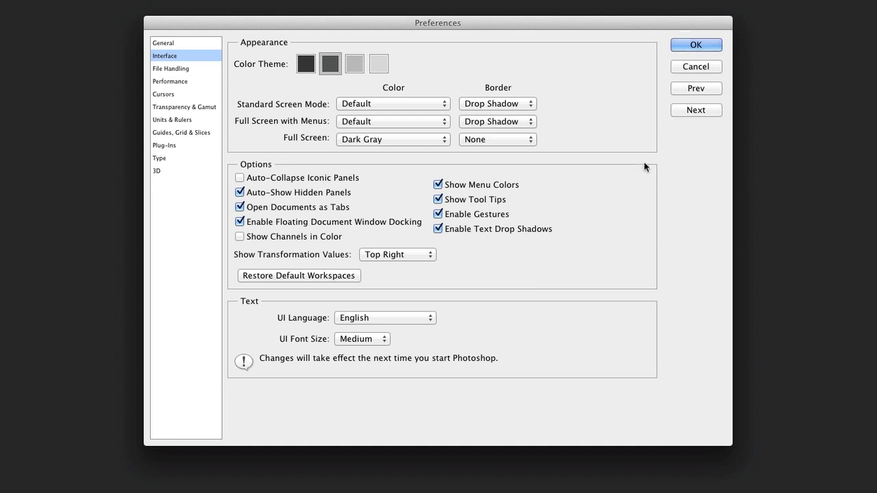
# In the File Handling preferences, save recovery information every 5 minutes and disable Ask Before Saving Layered TIFF Files
pyautogui.click(688, 110)
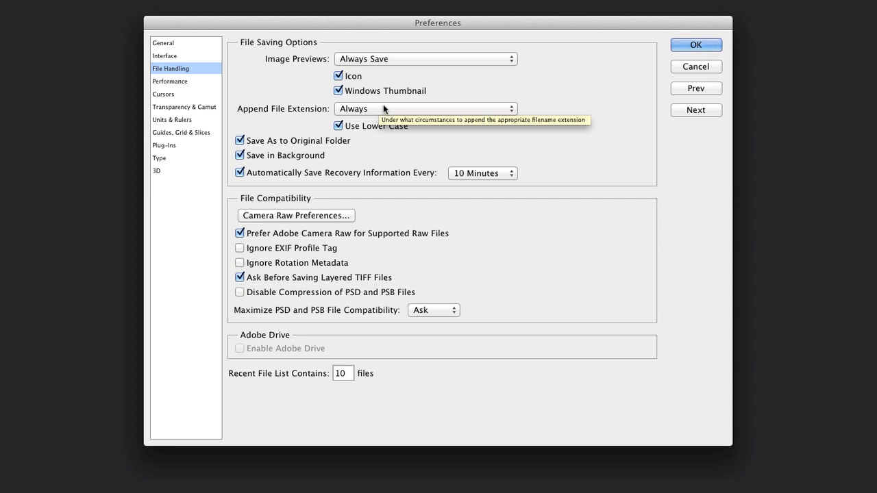
pyautogui.click(419, 61)
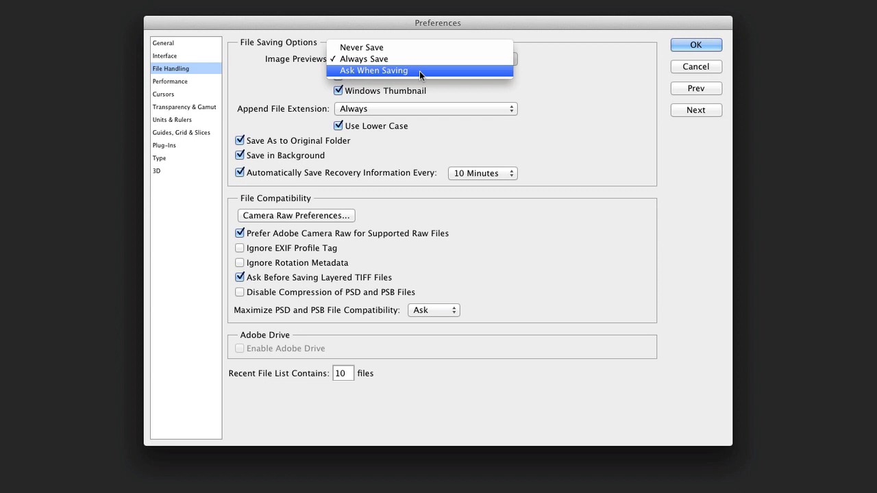
pyautogui.click(602, 108)
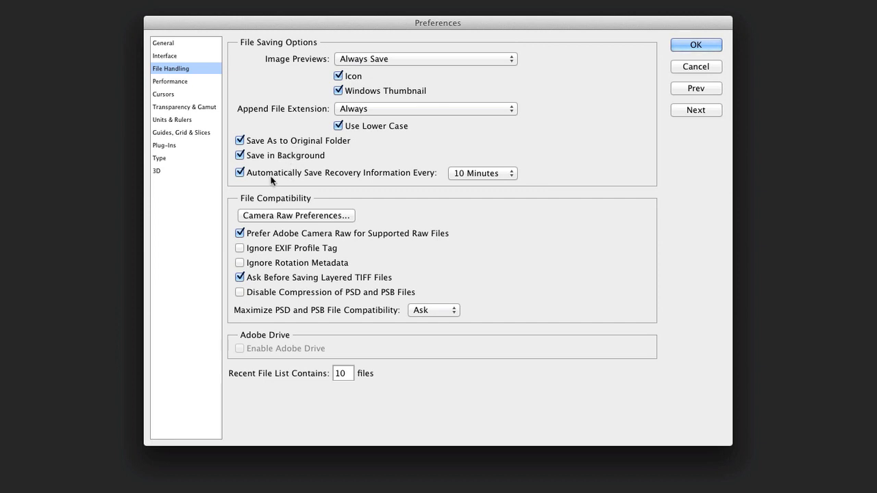
pyautogui.moveTo(272, 181)
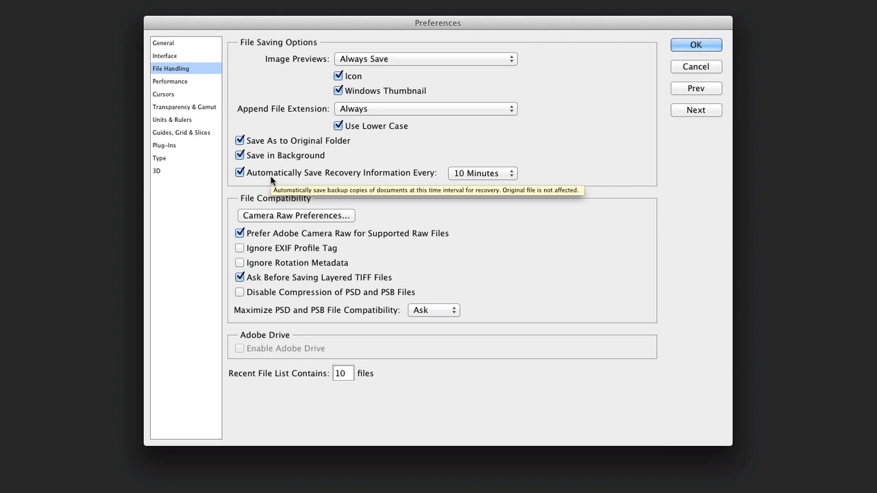
pyautogui.click(507, 174)
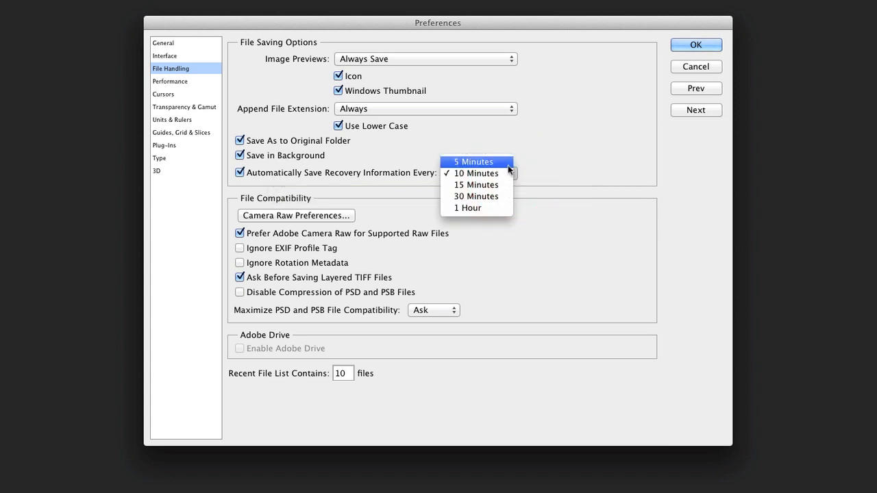
pyautogui.click(508, 165)
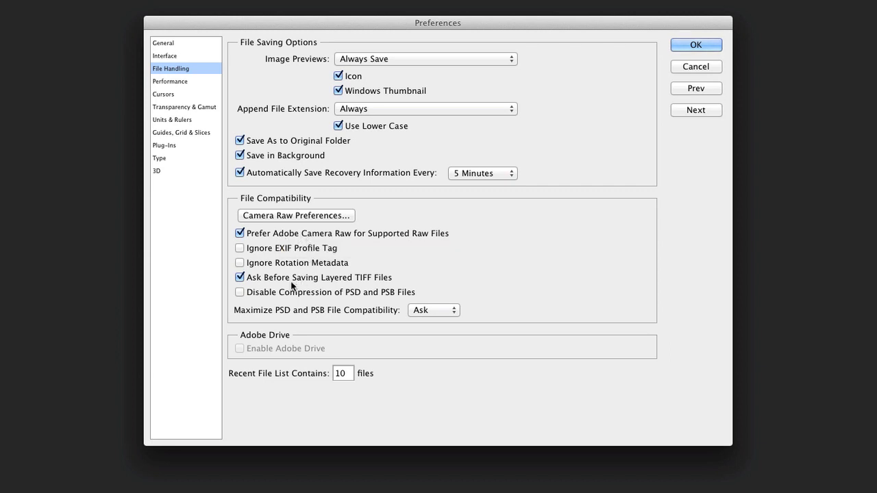
pyautogui.moveTo(291, 285)
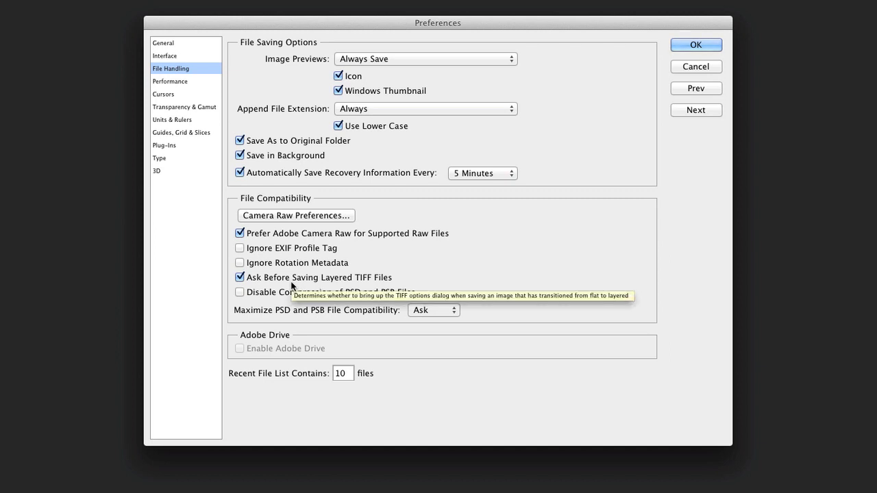
pyautogui.click(291, 283)
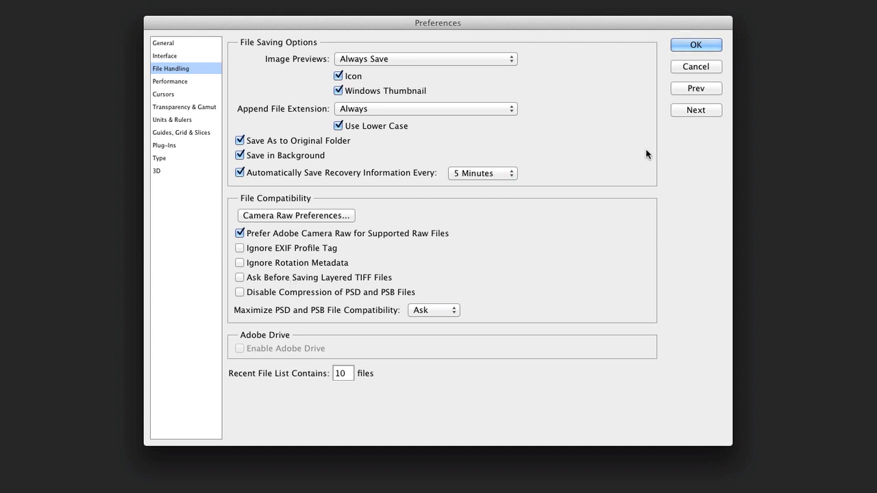
# Apply the Default optimization for cache levels and tile size in the Performance preferences
pyautogui.click(703, 113)
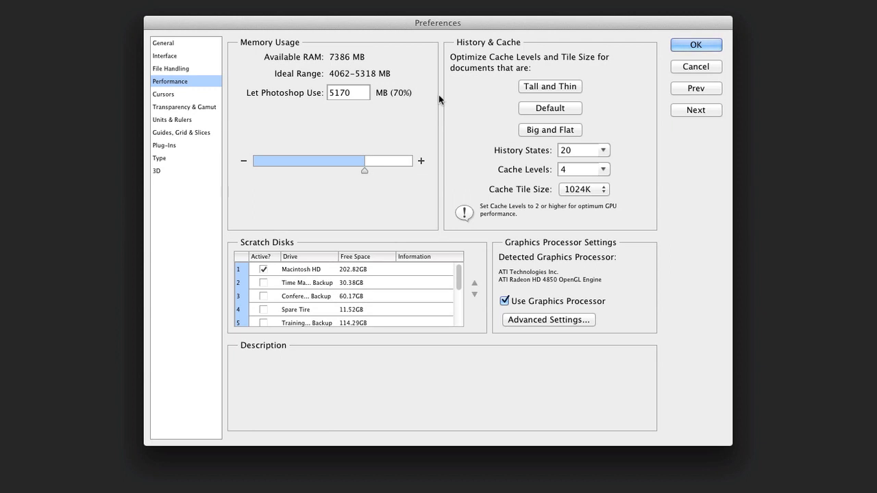
pyautogui.moveTo(384, 74)
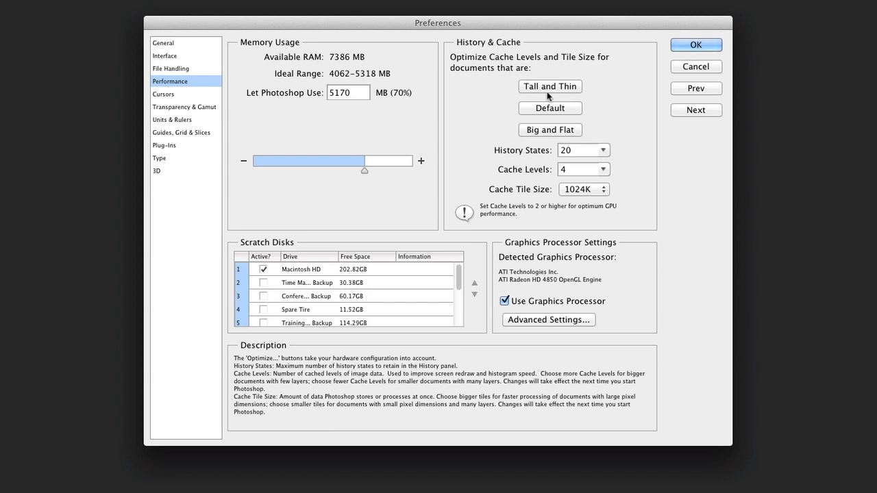
pyautogui.click(562, 109)
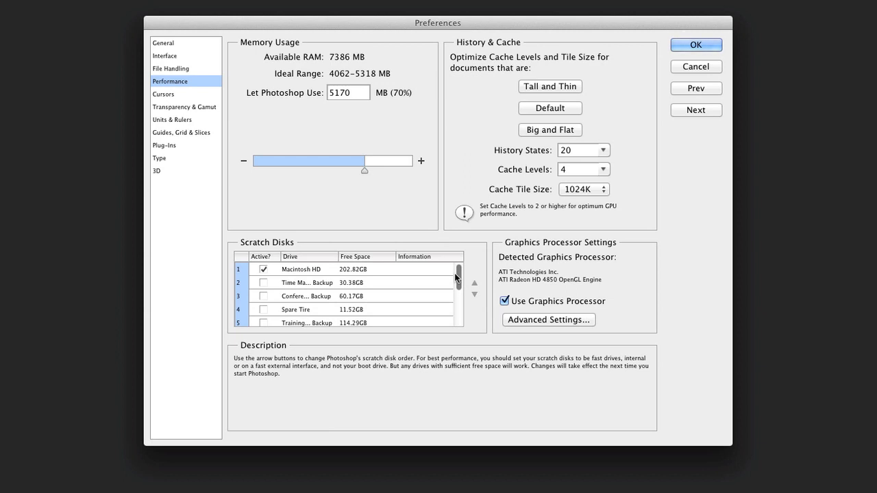
# Make the Training... Backup drive an active scratch disk and deactivate Macintosh HD
pyautogui.moveTo(456, 276)
pyautogui.mouseDown()
pyautogui.moveTo(450, 303)
pyautogui.moveTo(454, 265)
pyautogui.mouseUp()
pyautogui.click(264, 271)
pyautogui.moveTo(460, 284); pyautogui.dragTo(457, 324)
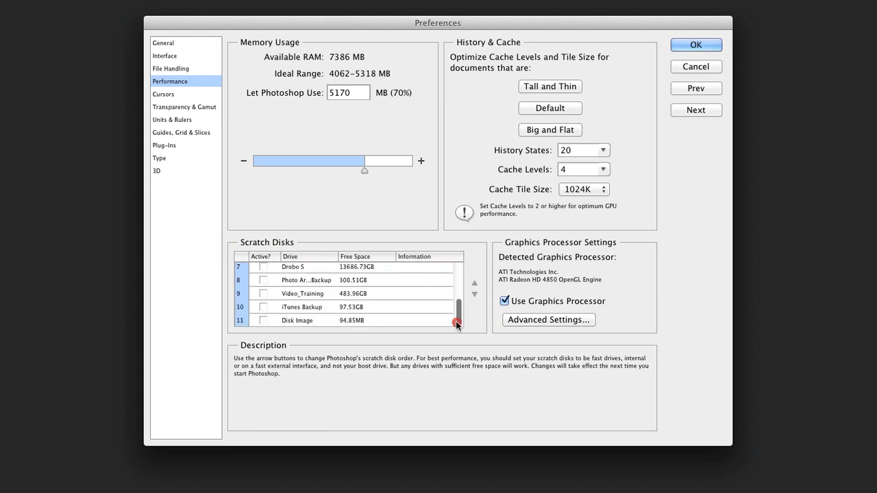
pyautogui.moveTo(457, 324); pyautogui.dragTo(458, 307)
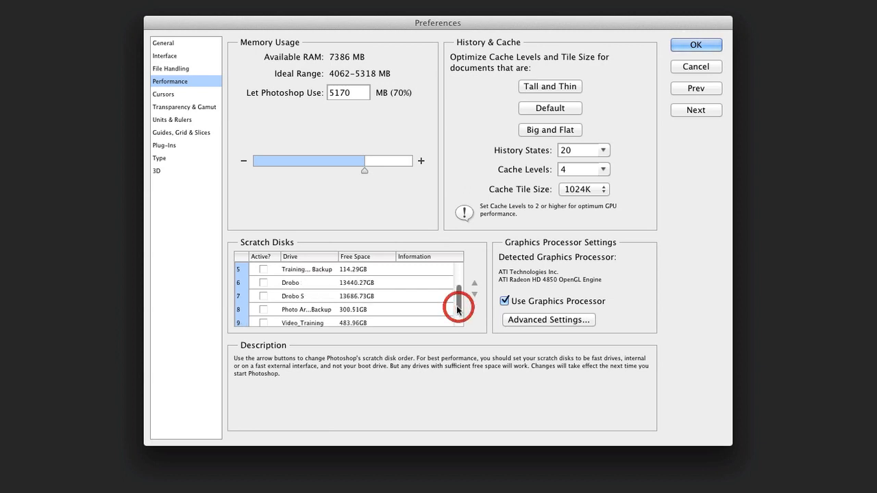
pyautogui.click(263, 270)
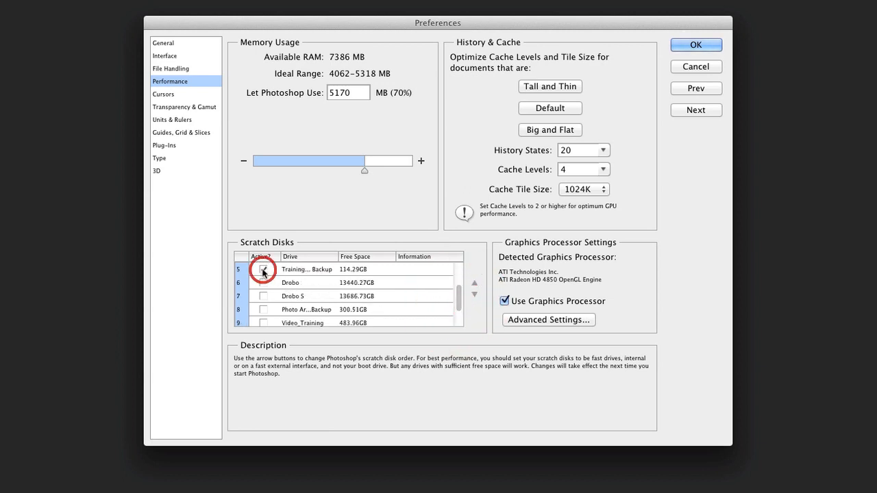
pyautogui.click(459, 274)
pyautogui.click(264, 271)
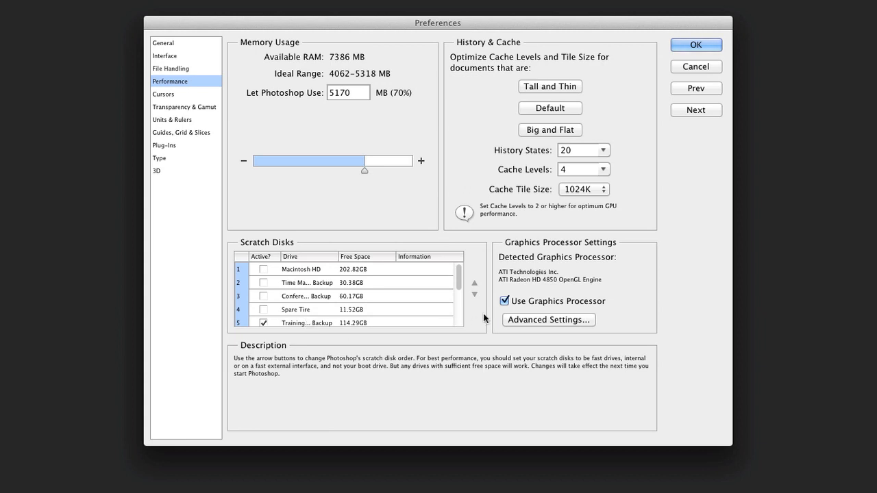
pyautogui.moveTo(558, 256)
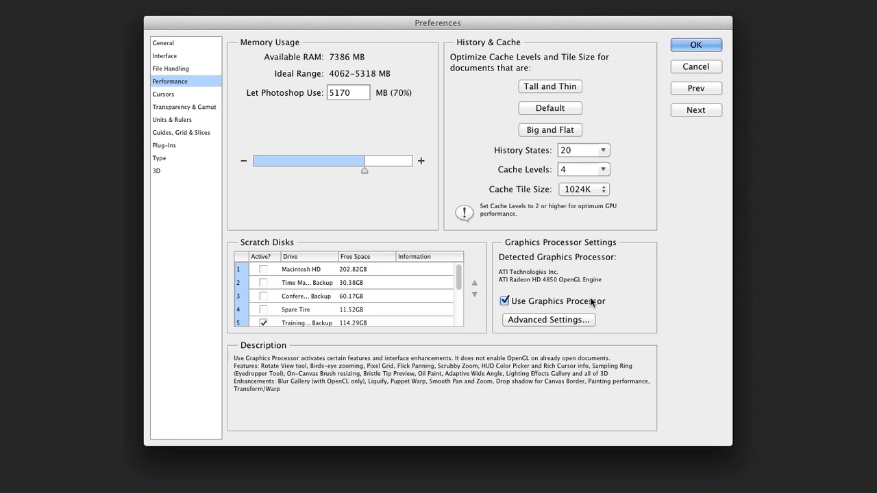
# In the Cursors preferences, show the crosshair in the brush tip and set the other cursors to Precise
pyautogui.click(692, 111)
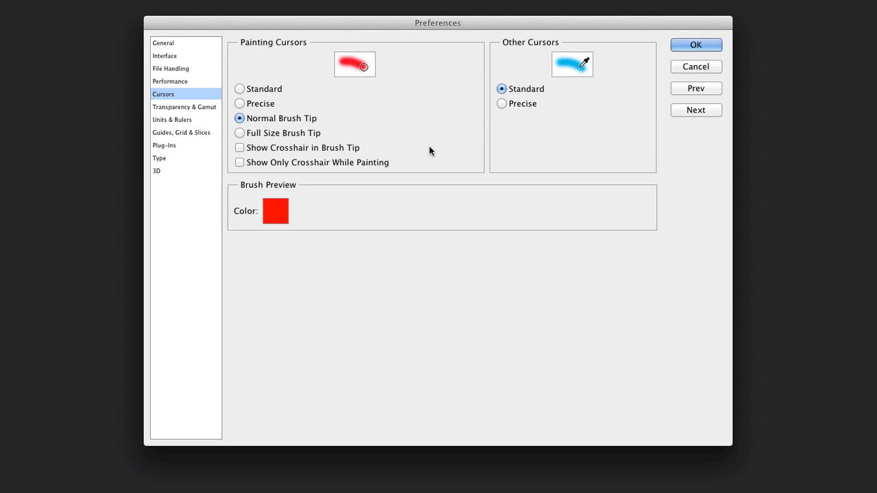
pyautogui.click(317, 147)
pyautogui.click(501, 105)
# Open the Transparency & Gamut preferences and review the grid size choices, keeping Medium
pyautogui.click(672, 110)
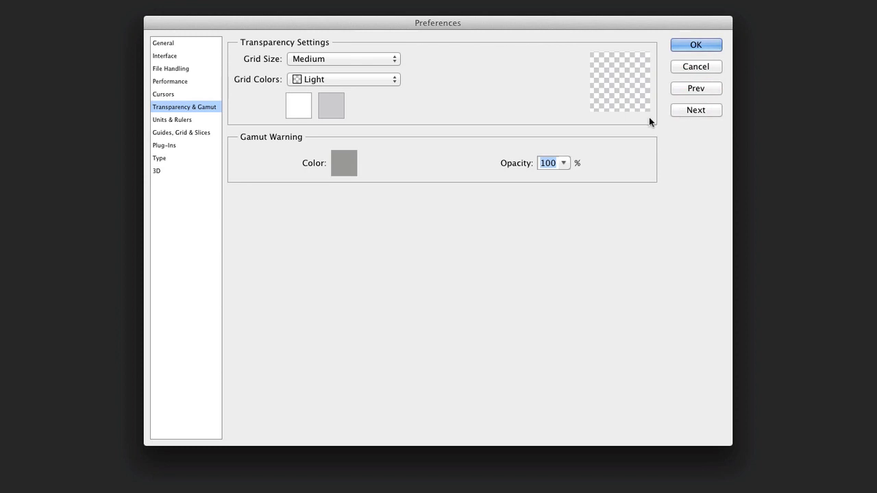
pyautogui.click(378, 63)
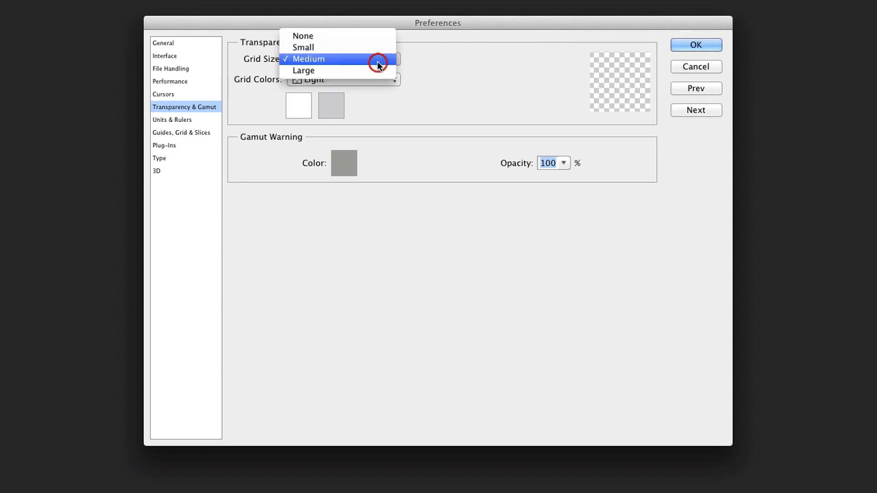
pyautogui.click(468, 63)
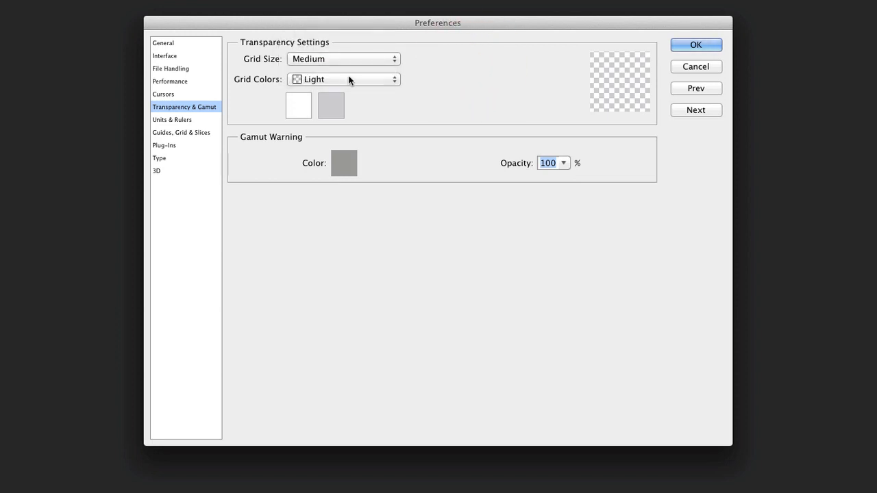
# Open the Units & Rulers preferences and review the available ruler units, keeping Inches
pyautogui.click(703, 114)
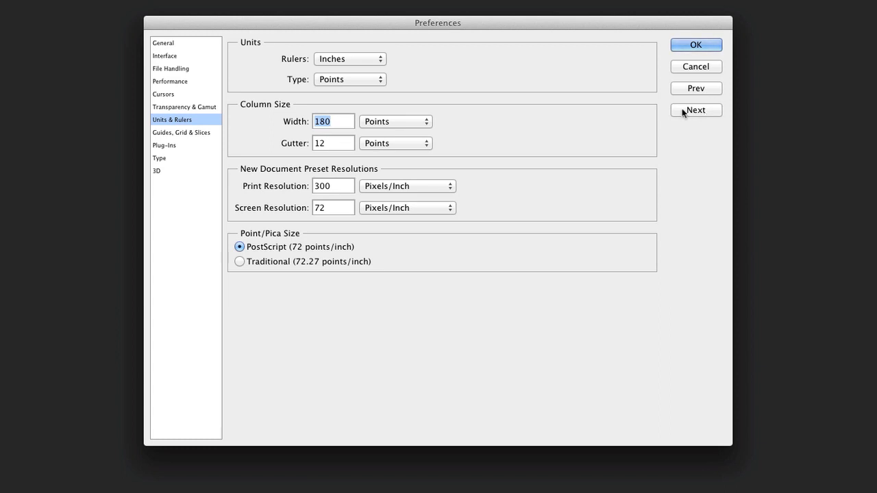
pyautogui.click(378, 61)
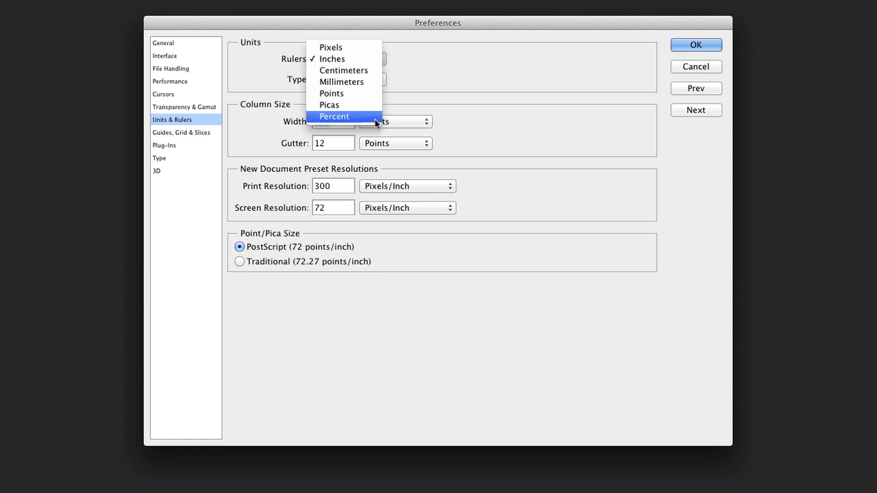
pyautogui.click(503, 138)
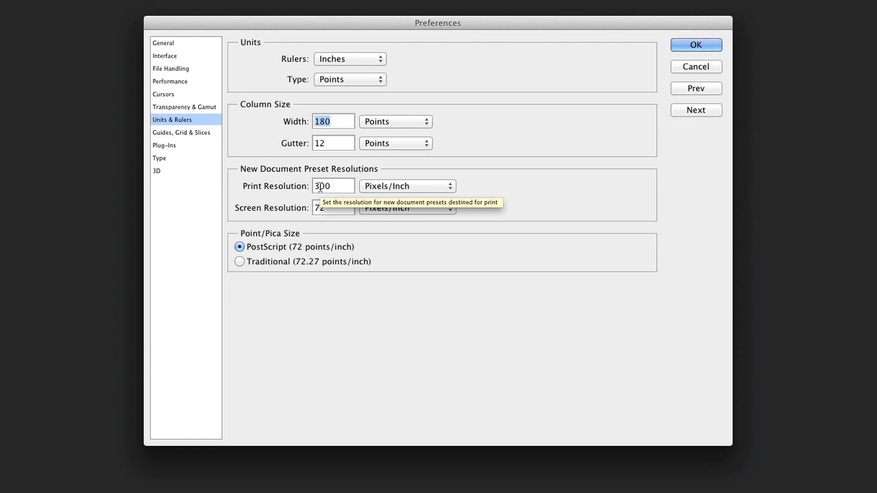
# In the Guides, Grid & Slices preferences, set the guide color to Light Red
pyautogui.click(166, 135)
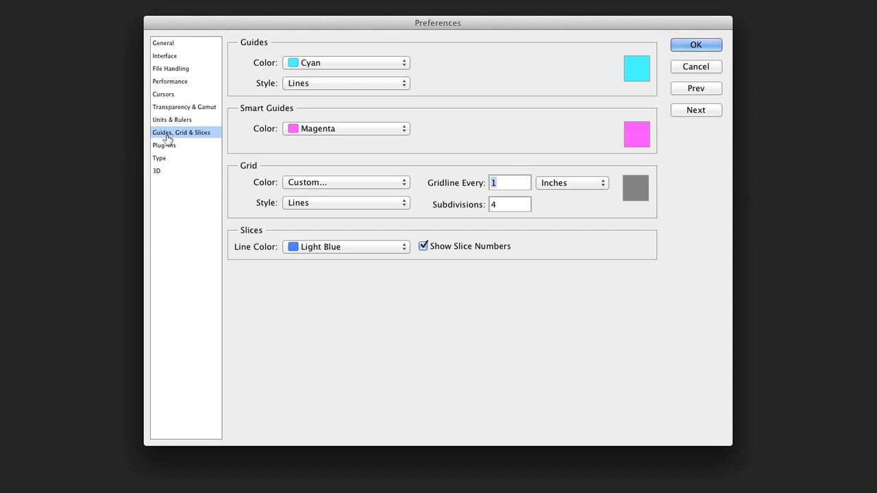
pyautogui.click(341, 62)
pyautogui.click(344, 6)
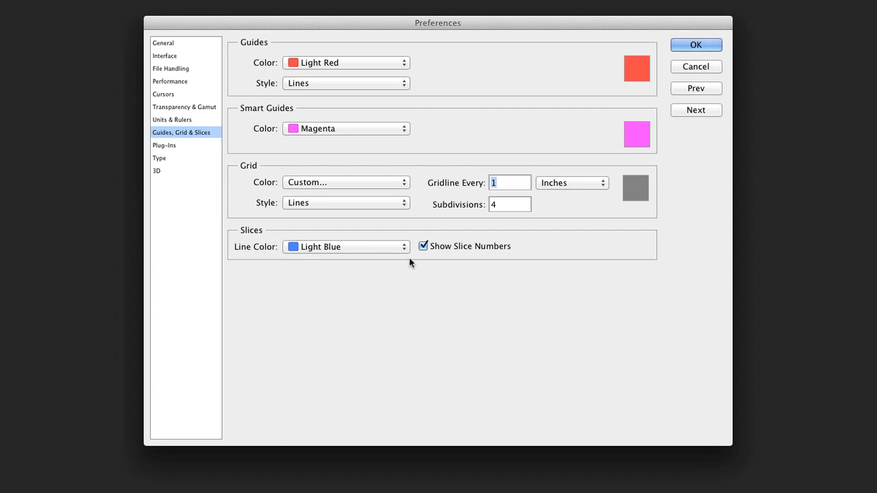
# Turn off slice numbers and set the slice line color to Light Gray
pyautogui.click(422, 246)
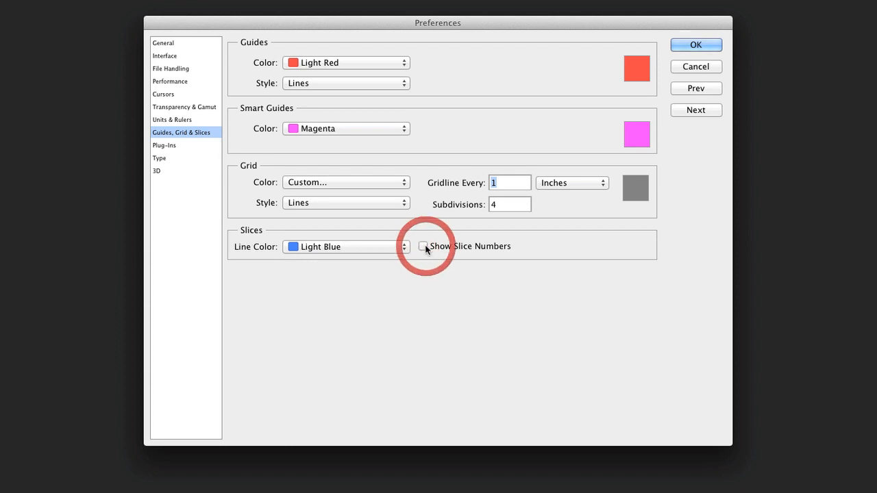
pyautogui.click(387, 250)
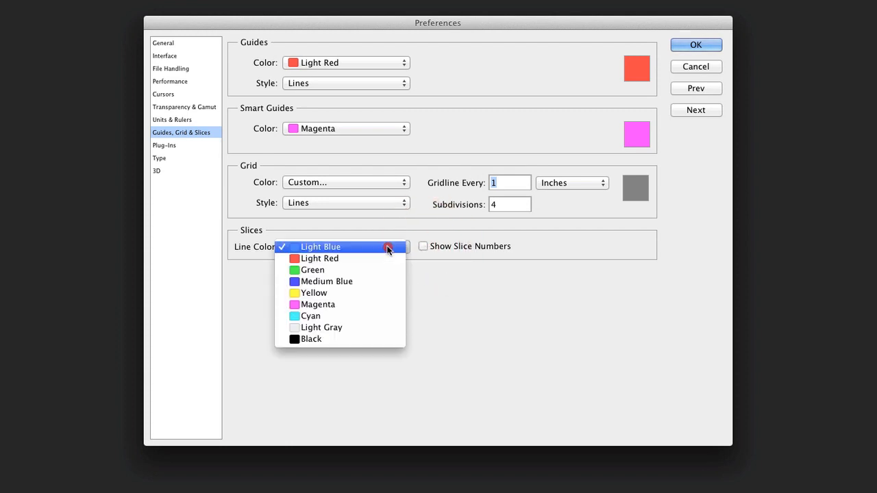
pyautogui.click(379, 329)
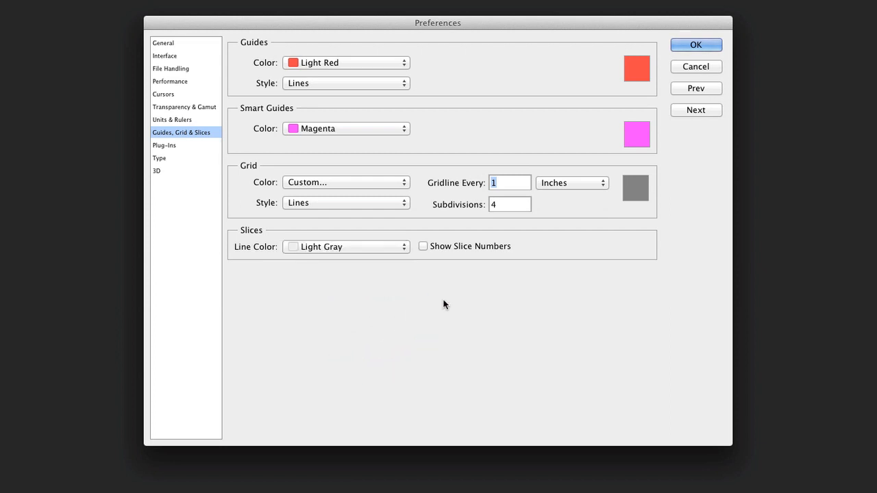
# Review the Plug-Ins, Type and 3D preferences, including the Rich Cursors description, and apply all preference changes
pyautogui.click(694, 111)
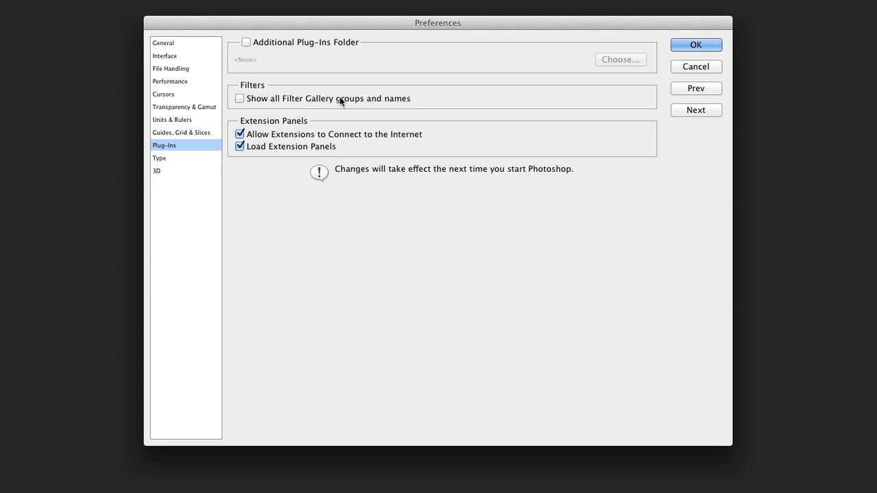
pyautogui.click(182, 159)
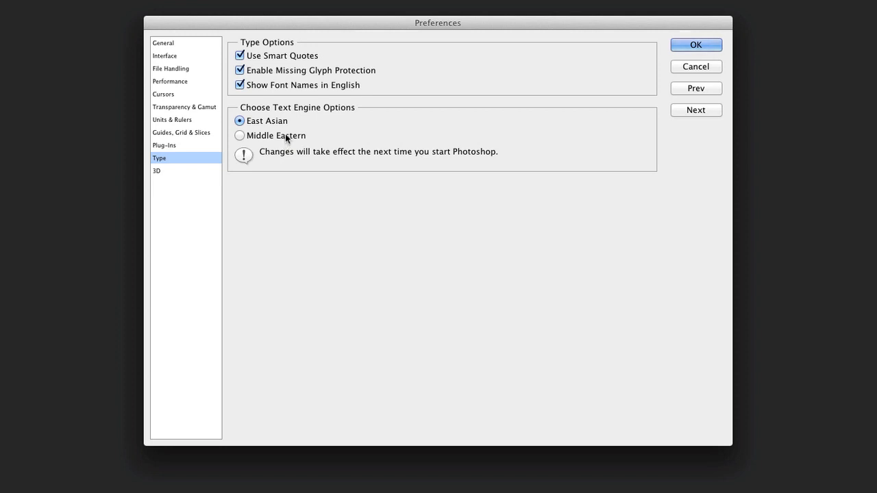
pyautogui.click(709, 113)
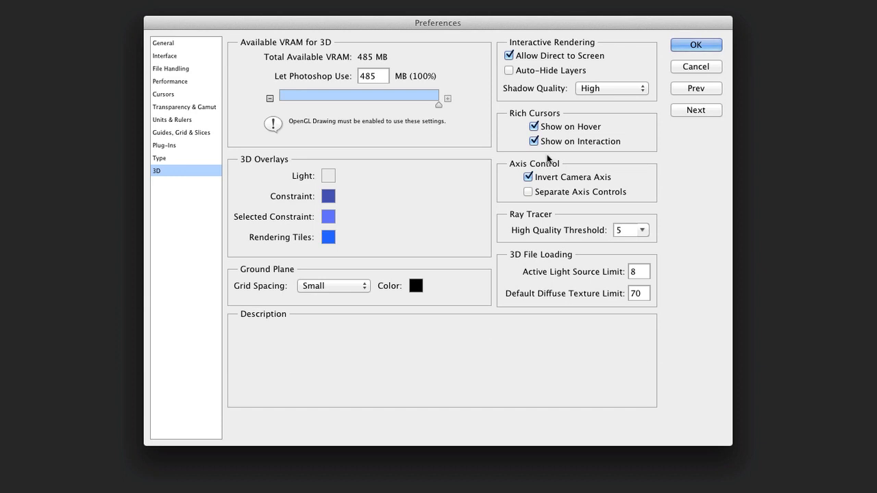
pyautogui.moveTo(545, 150)
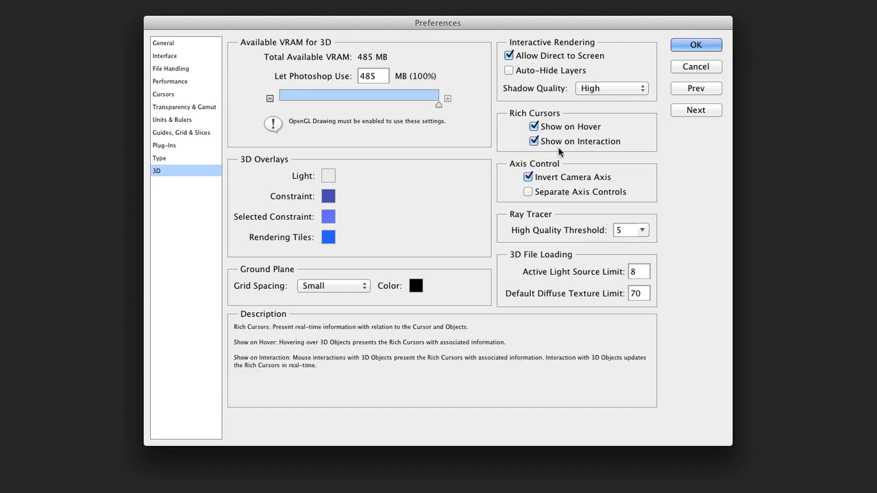
pyautogui.click(694, 45)
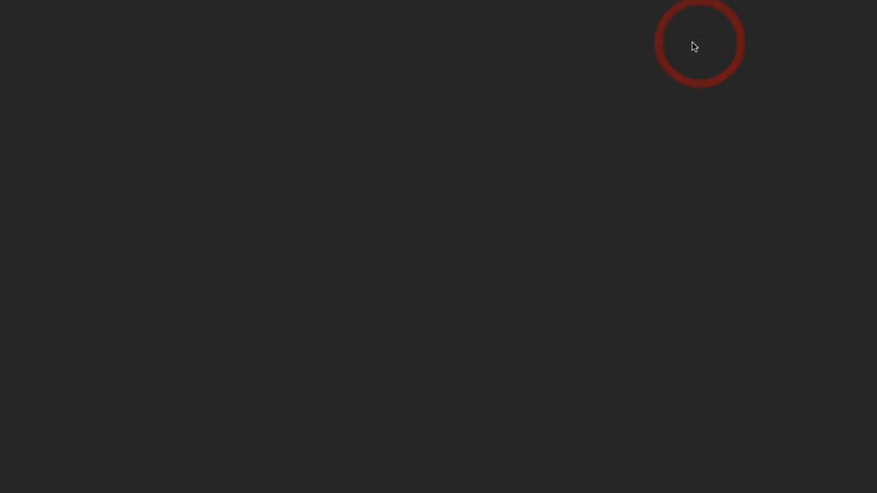